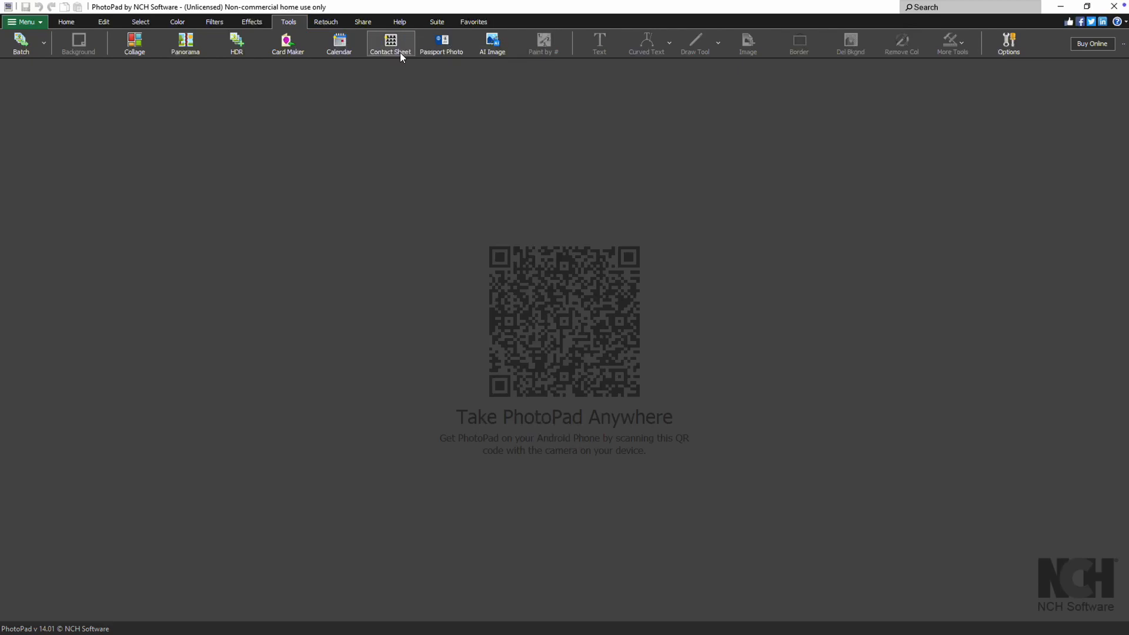
Start a contact sheet with 5 rows and 6 columns.
left_click(401, 54)
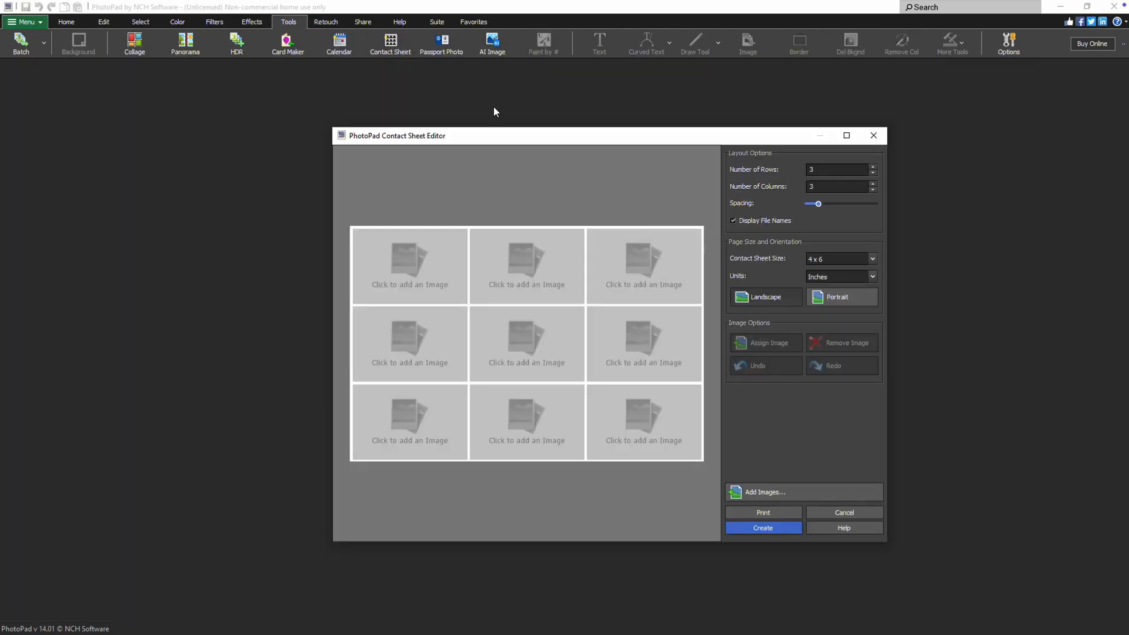
left_click_drag(816, 169, 785, 183)
type("56")
left_click(821, 216)
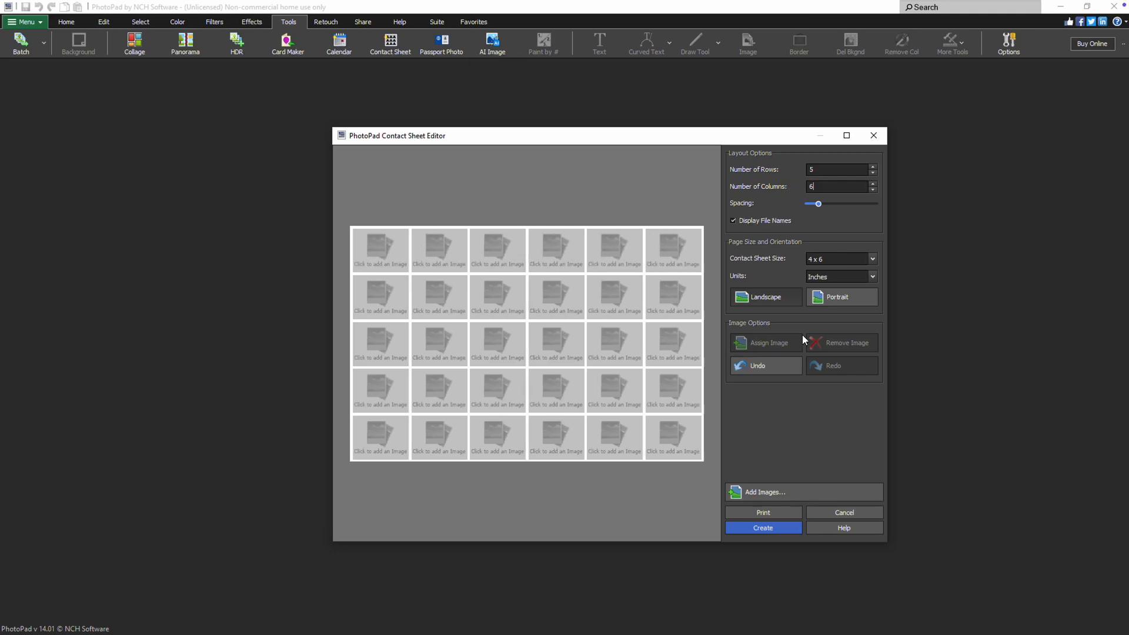
Add the images in the Pictures folder, from Photo 1 through the last photo, to the contact sheet.
left_click(803, 493)
left_click(650, 250)
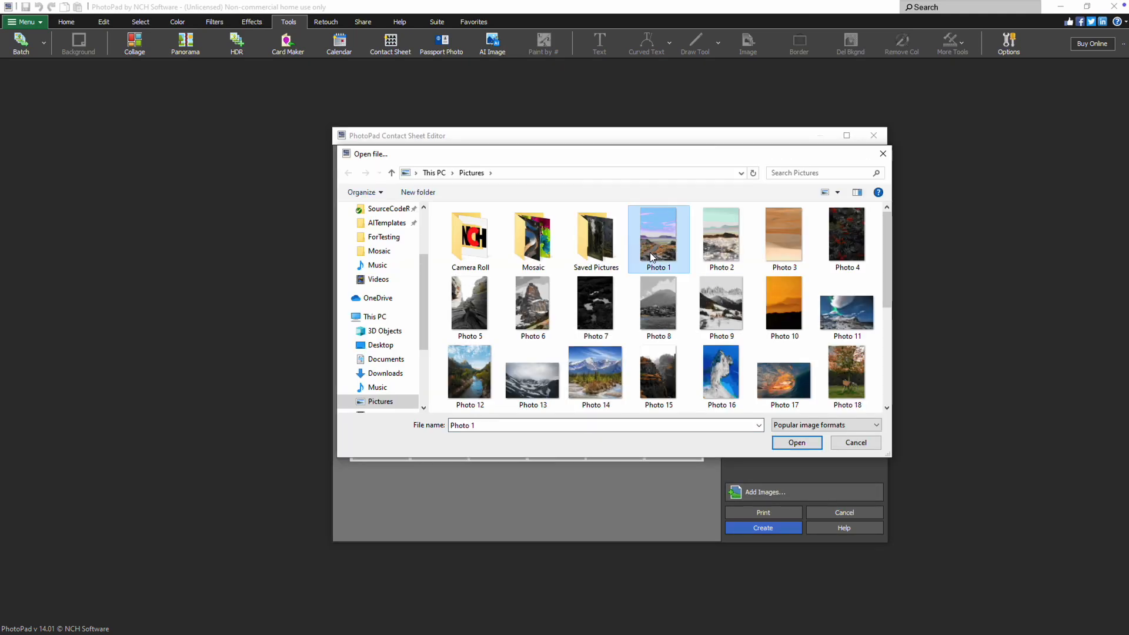
key("shift+End")
left_click(780, 444)
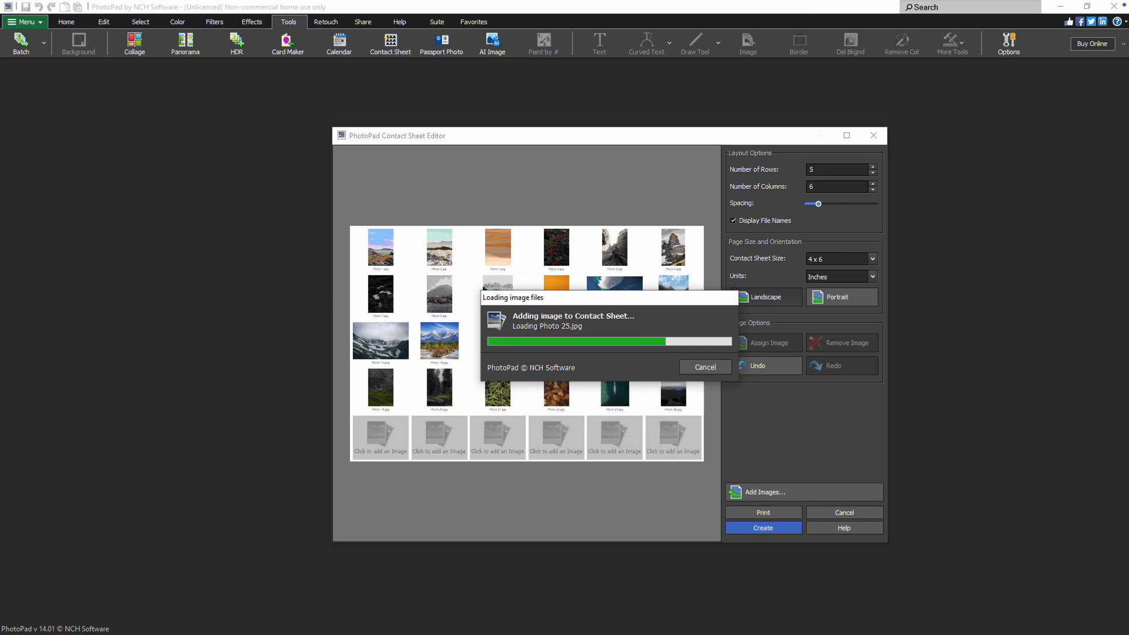
Set the contact sheet size to 5 x 7 inches and create the sheet.
left_click(872, 259)
left_click(856, 280)
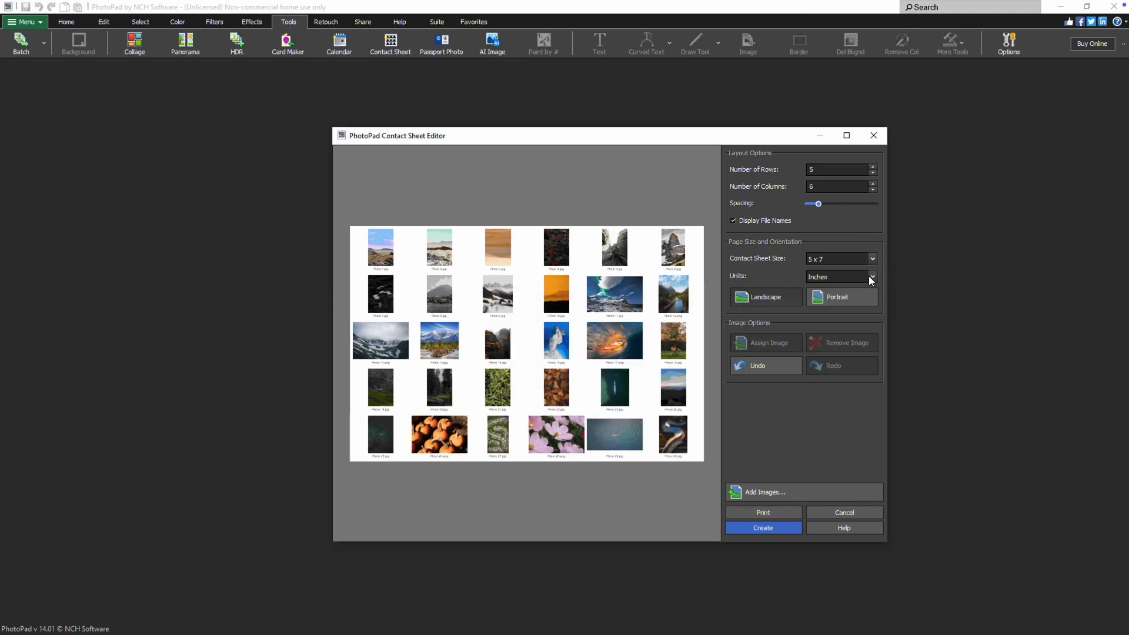
left_click(869, 277)
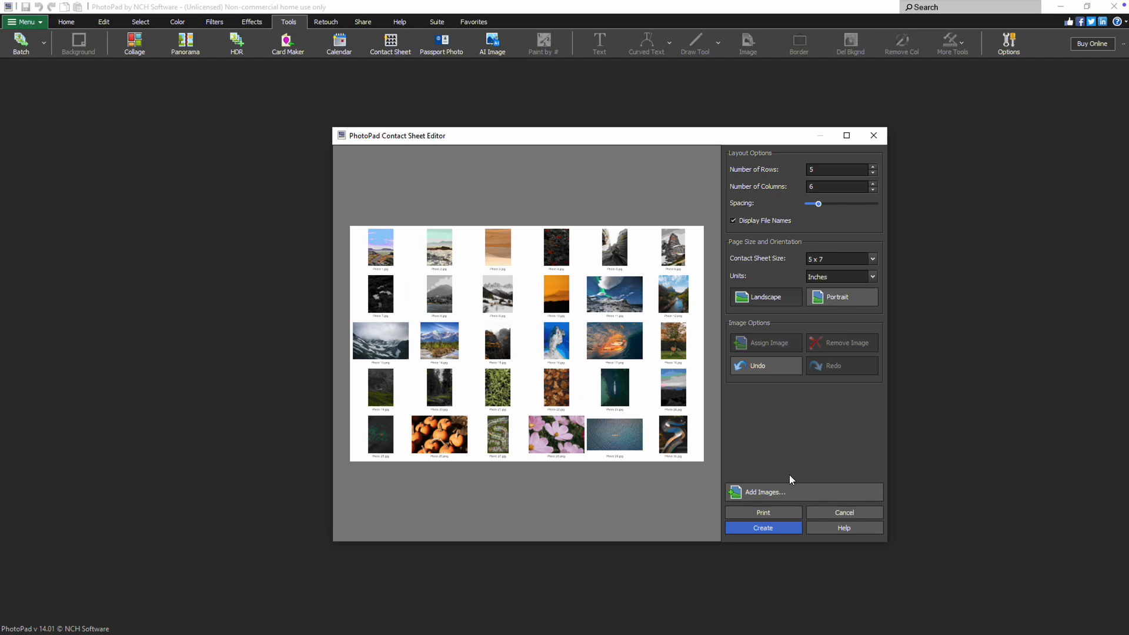
left_click(786, 528)
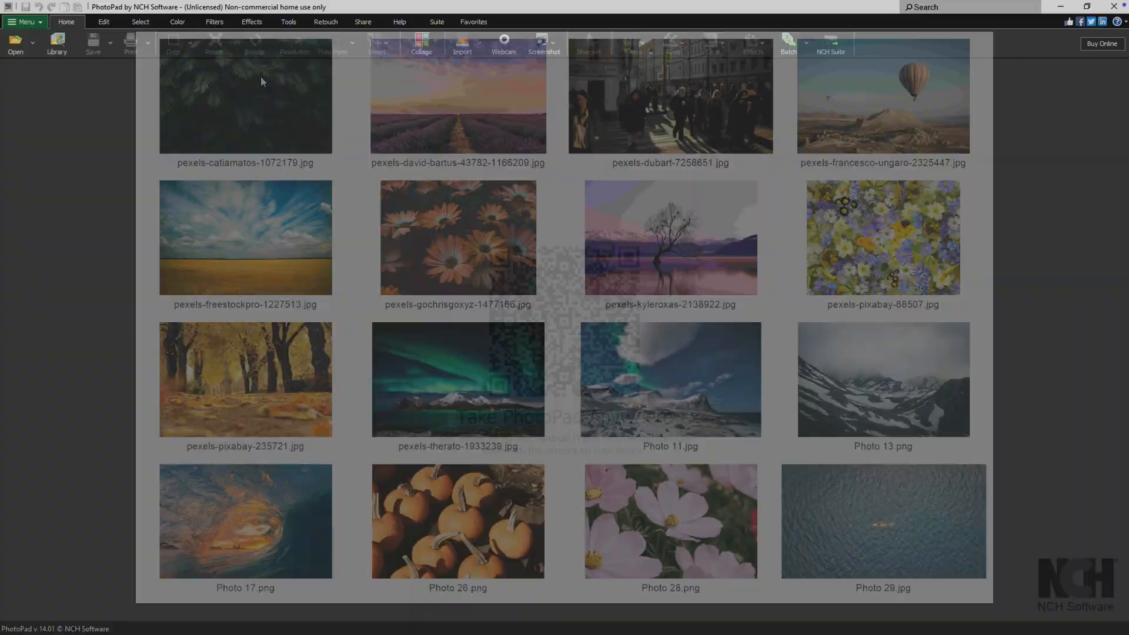
Start a new contact sheet with 5 rows and 4 columns, and slightly increase the spacing between cells.
left_click(301, 23)
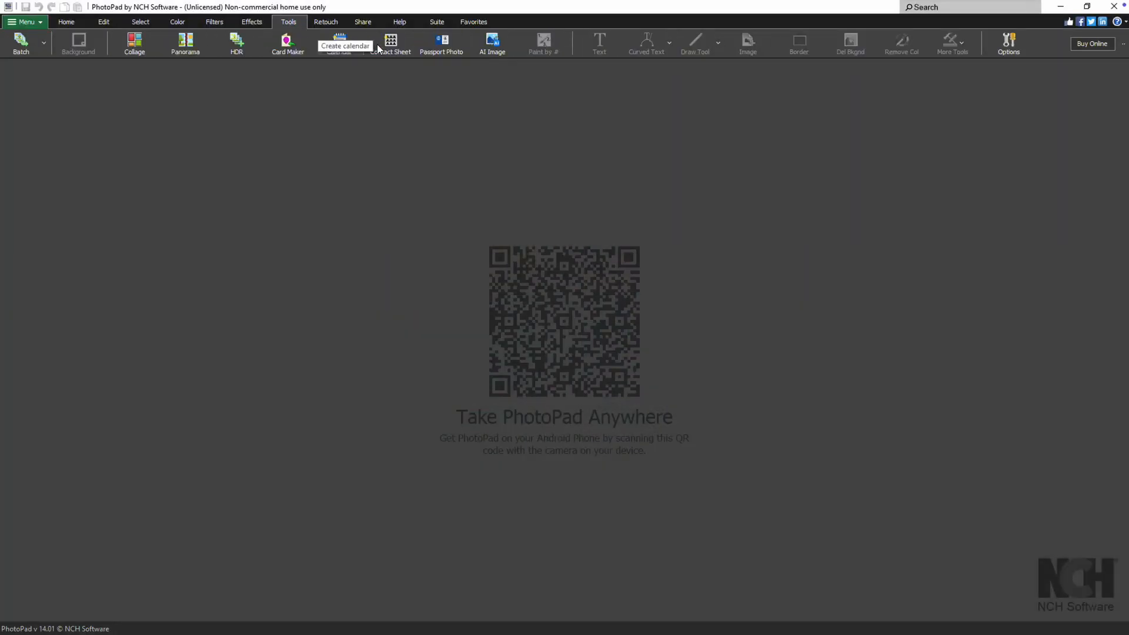
left_click(412, 50)
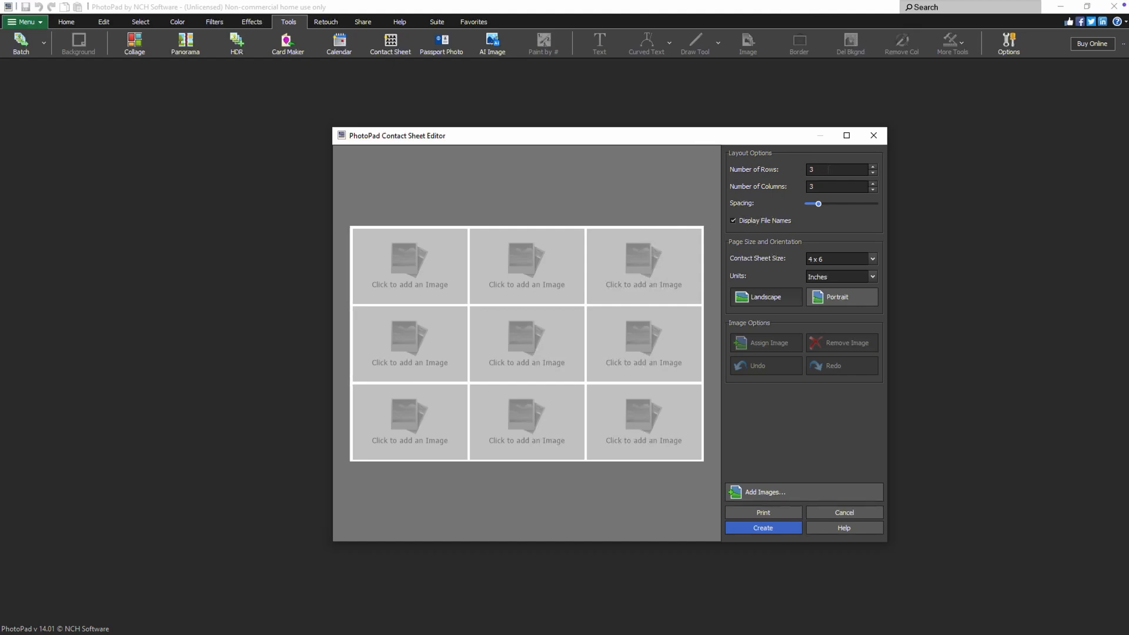
left_click_drag(824, 169, 792, 187)
type("5")
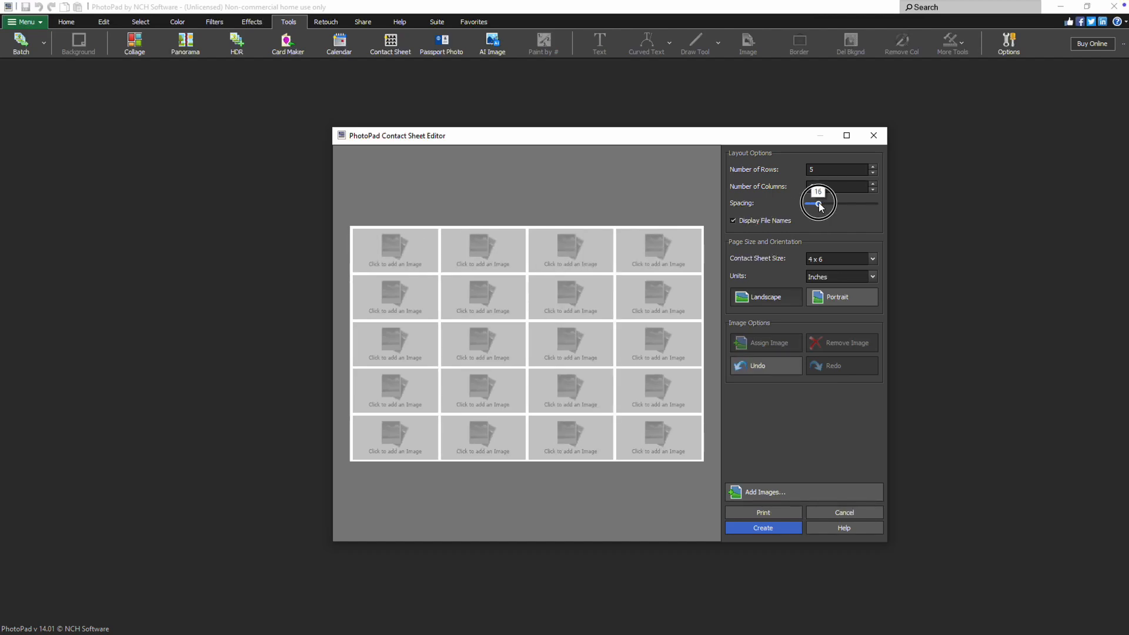
left_click_drag(819, 203, 824, 203)
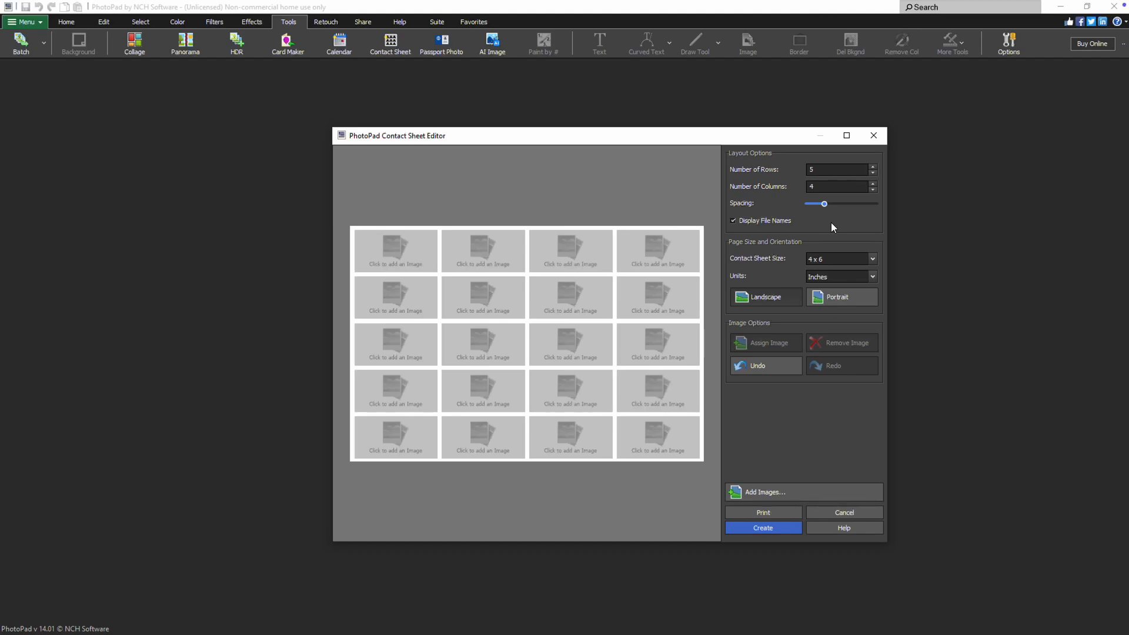
Set the page to the 5 x 7 size with Centimeters as units and Portrait orientation.
left_click(873, 260)
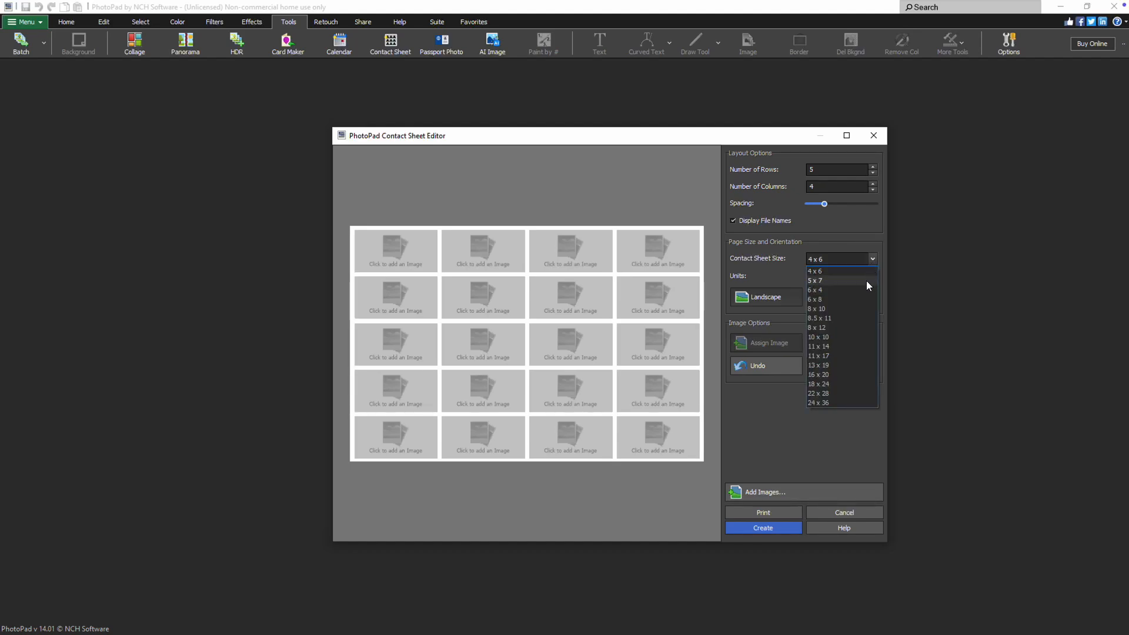
left_click(866, 281)
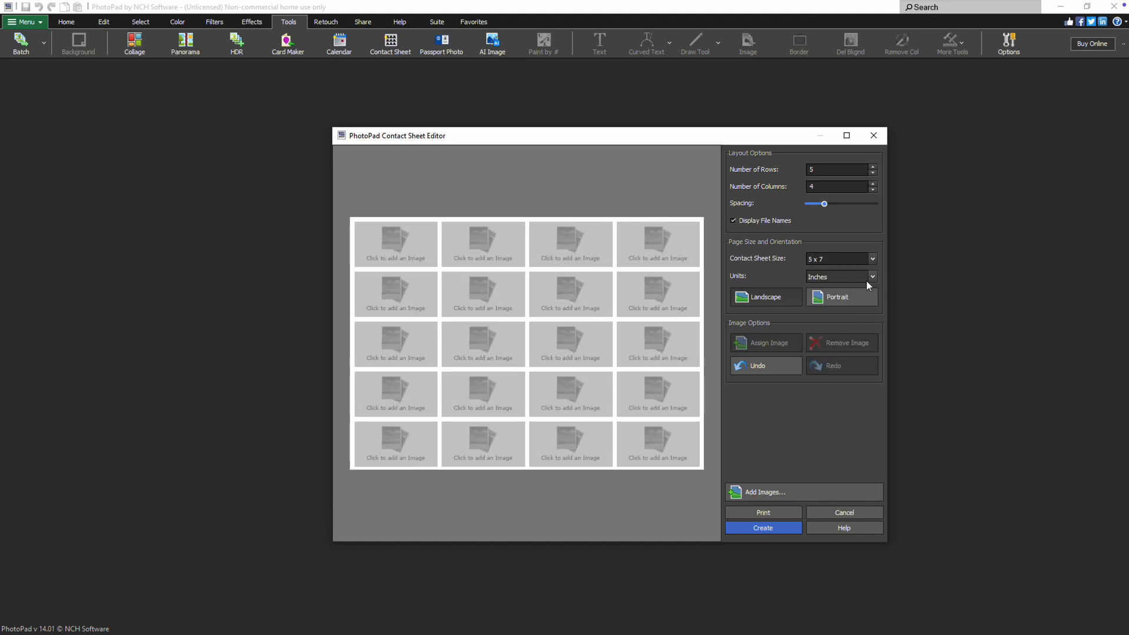
left_click(873, 277)
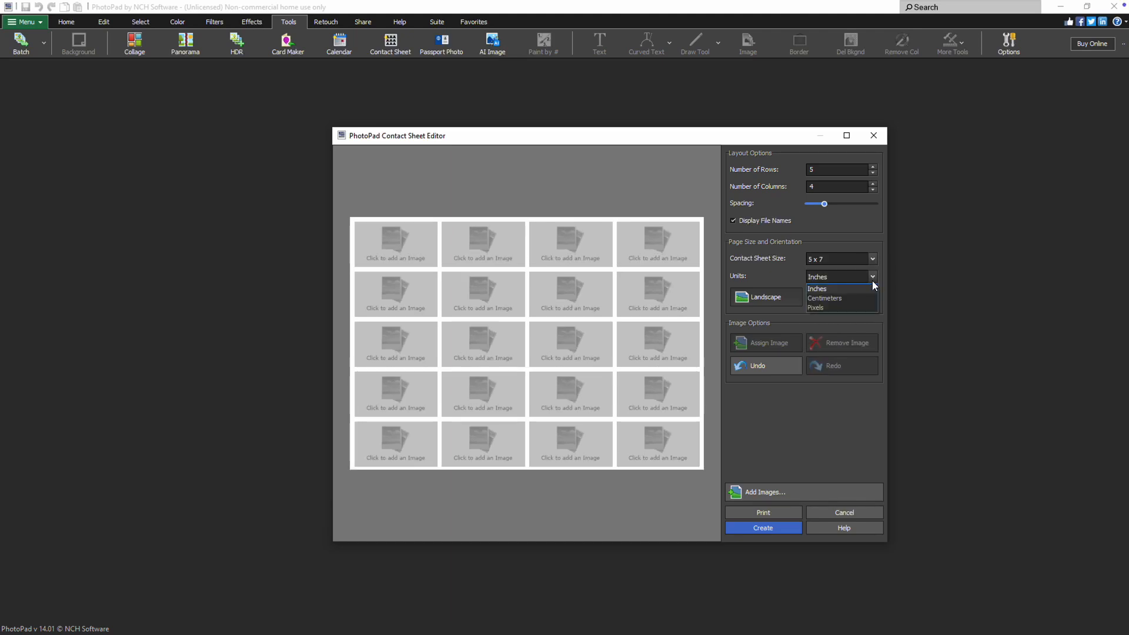
left_click(870, 297)
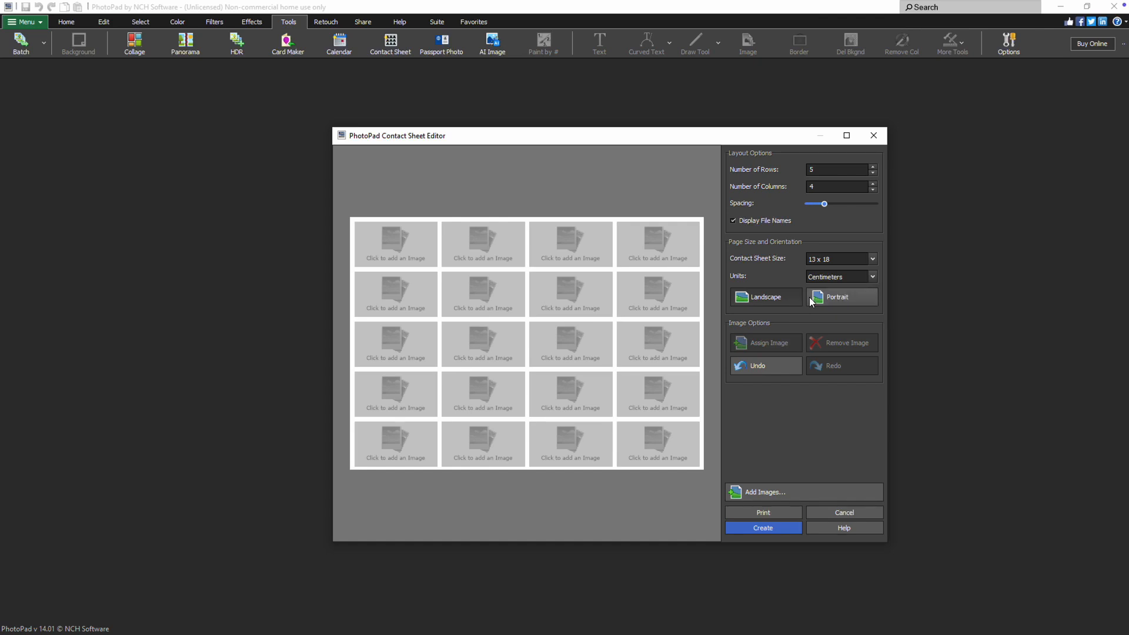
left_click(844, 300)
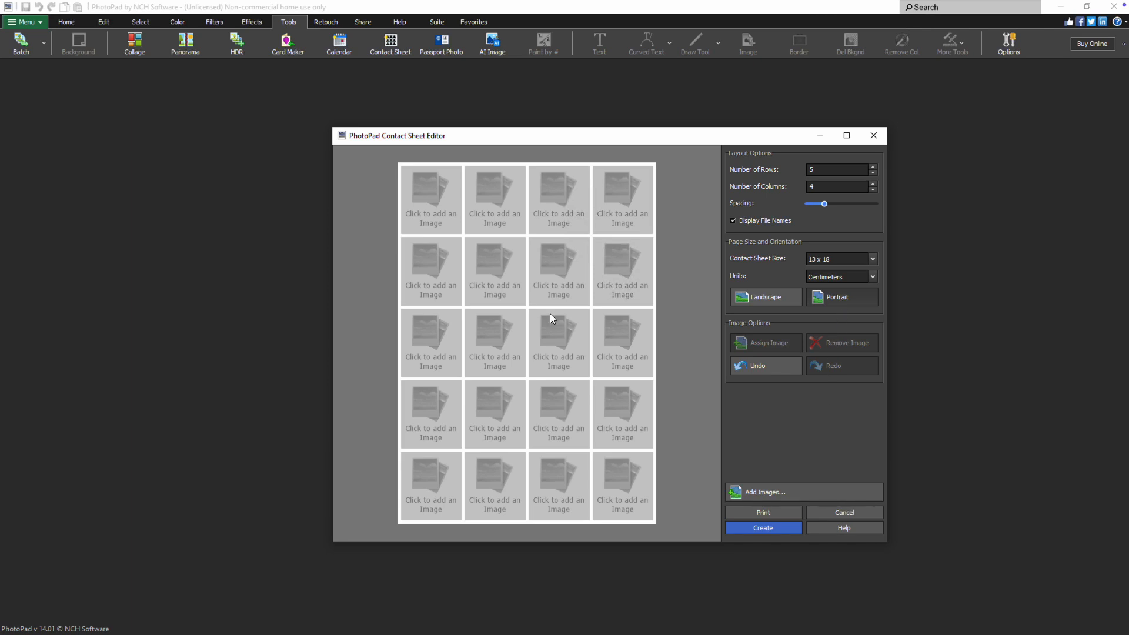
Fill the grid with Photo 1 in the first cell, Photo 34 in the second, and Photo 2 through Photo 33 added as a batch.
left_click(440, 213)
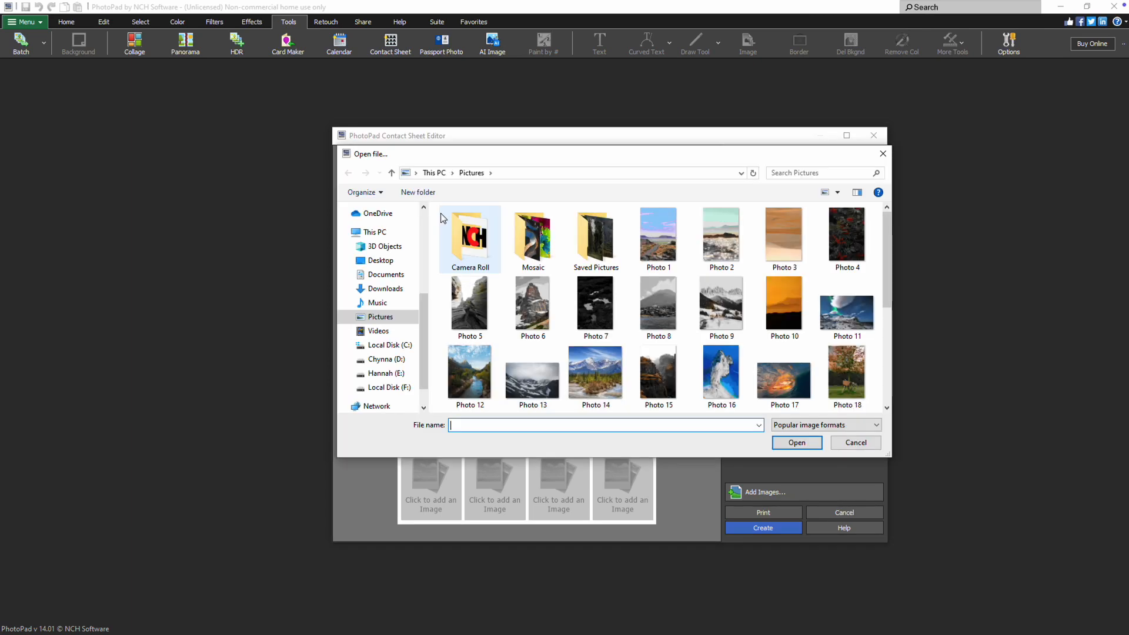
double_click(655, 246)
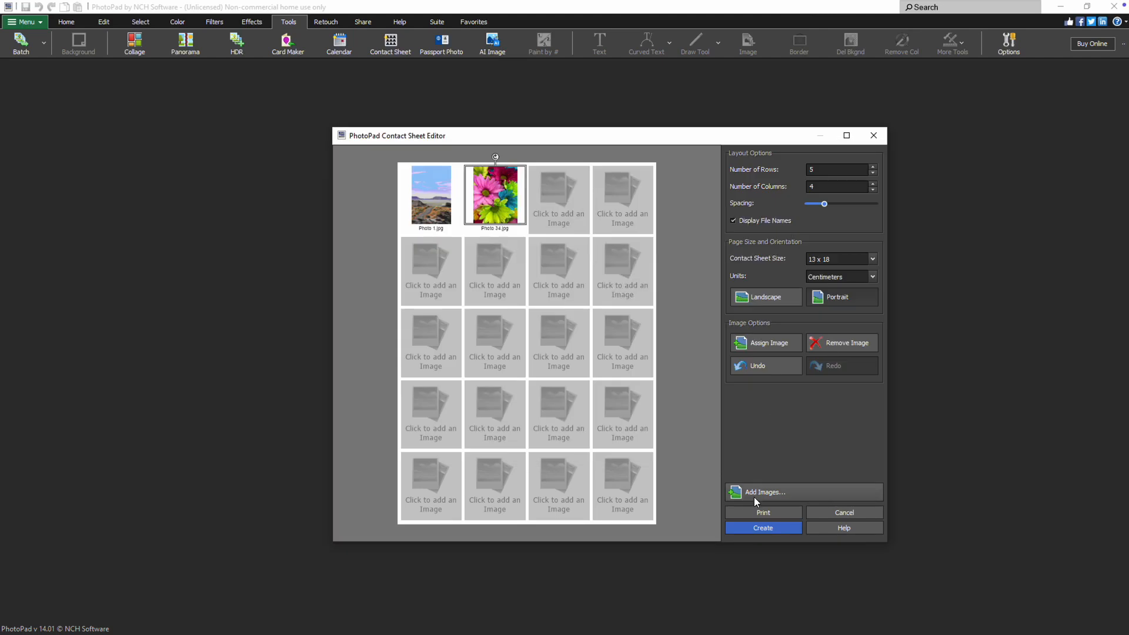
left_click(756, 495)
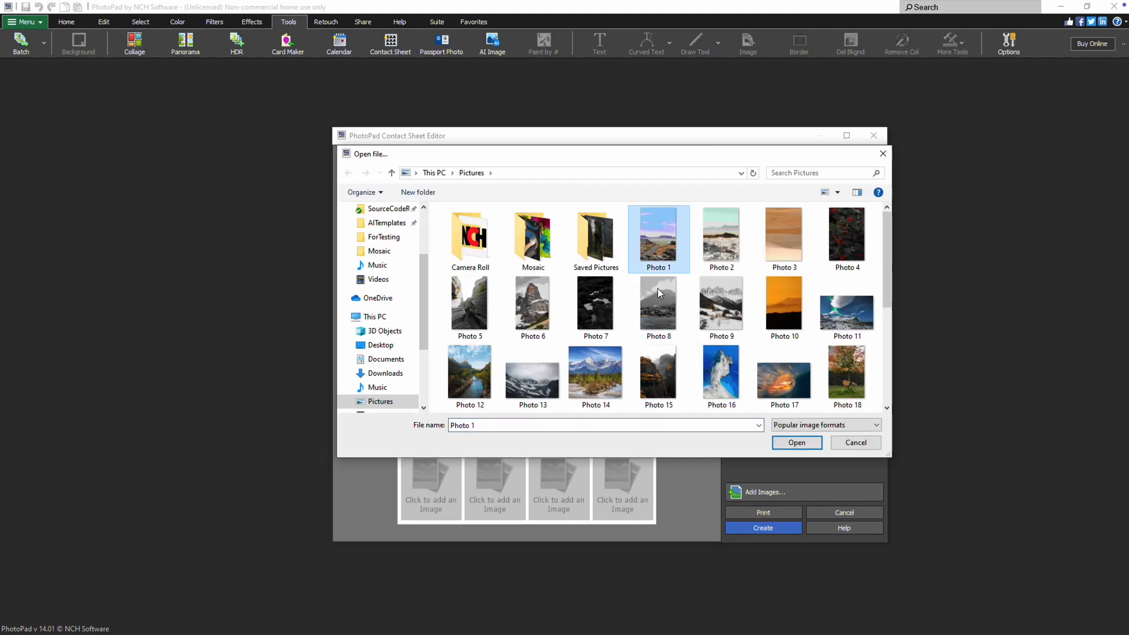
scroll(769, 249, "down", 3)
scroll(771, 245, "up", 3)
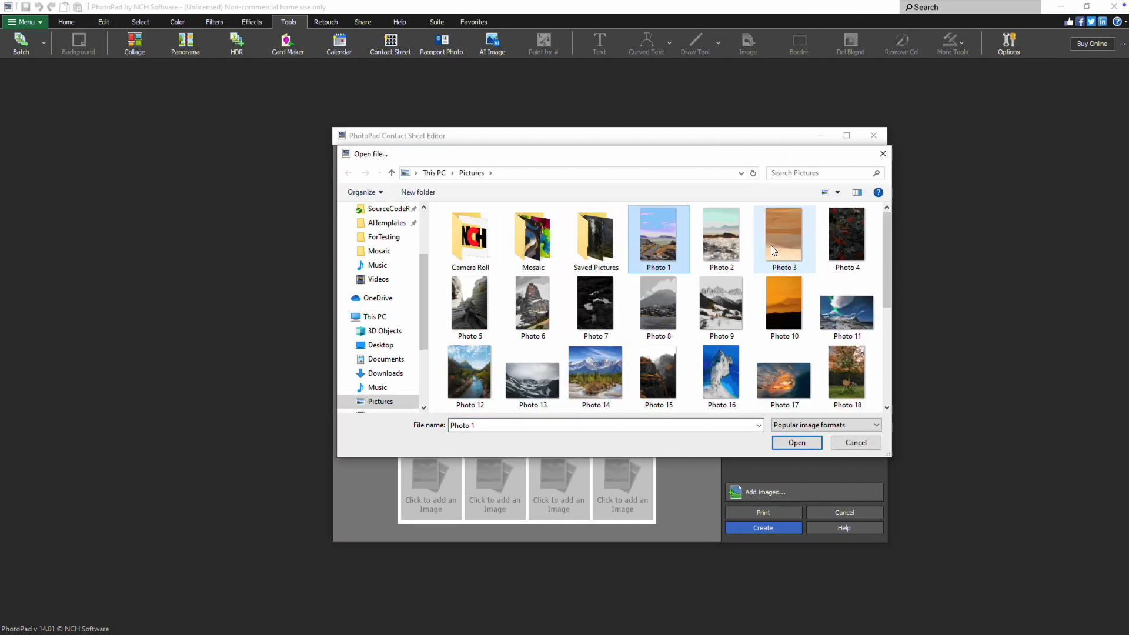
left_click(735, 246)
scroll(718, 298, "down", 5)
left_click(472, 366, "shift")
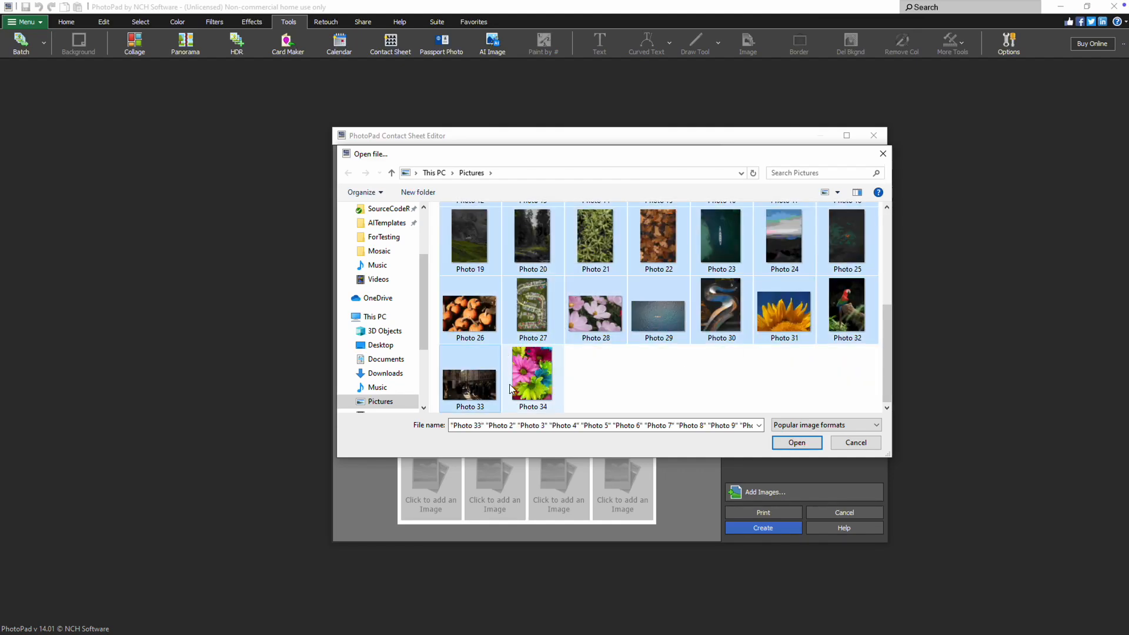
left_click(795, 440)
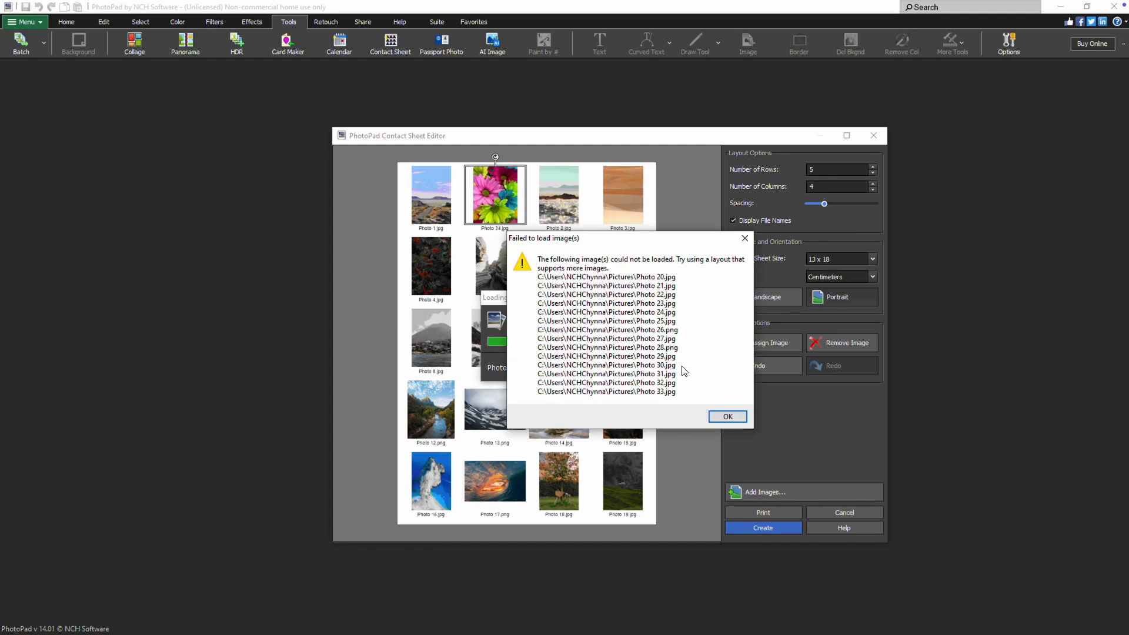
left_click(731, 418)
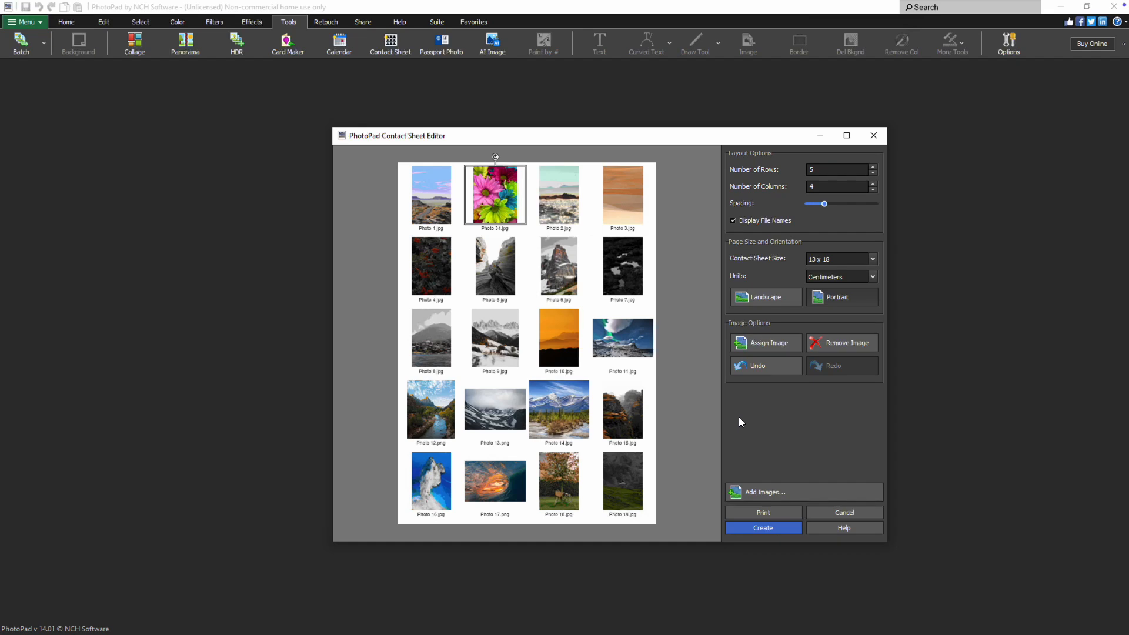
Replace Photo 2 in the first row with Photo 31, and remove Photo 3 from the sheet.
left_click(560, 203)
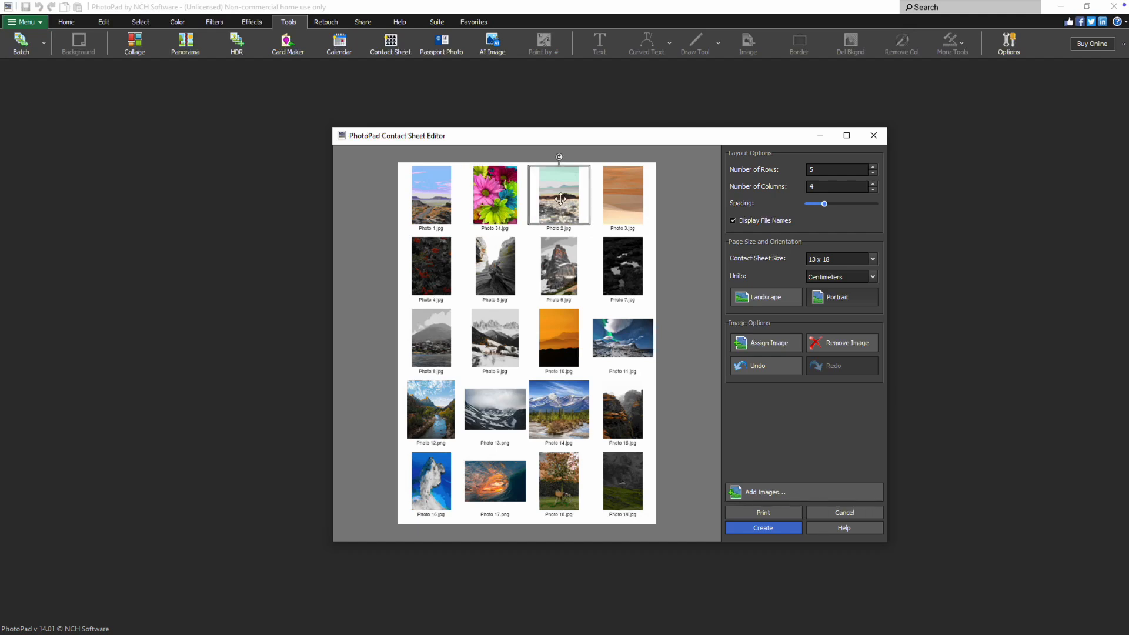
left_click(799, 344)
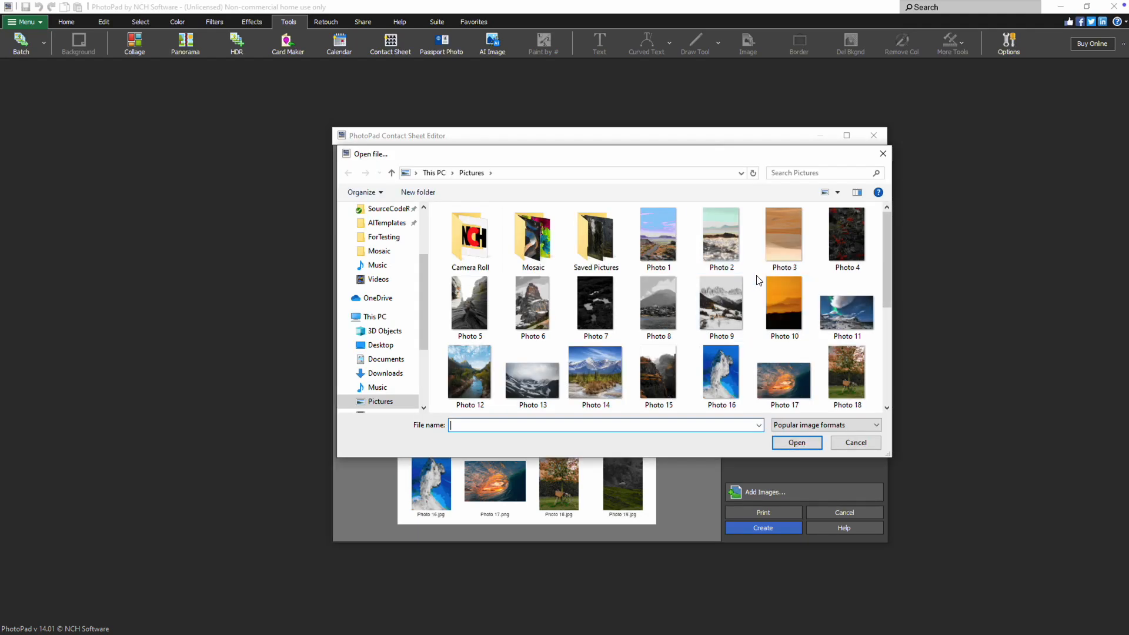
scroll(772, 370, "down", 5)
left_click(784, 309)
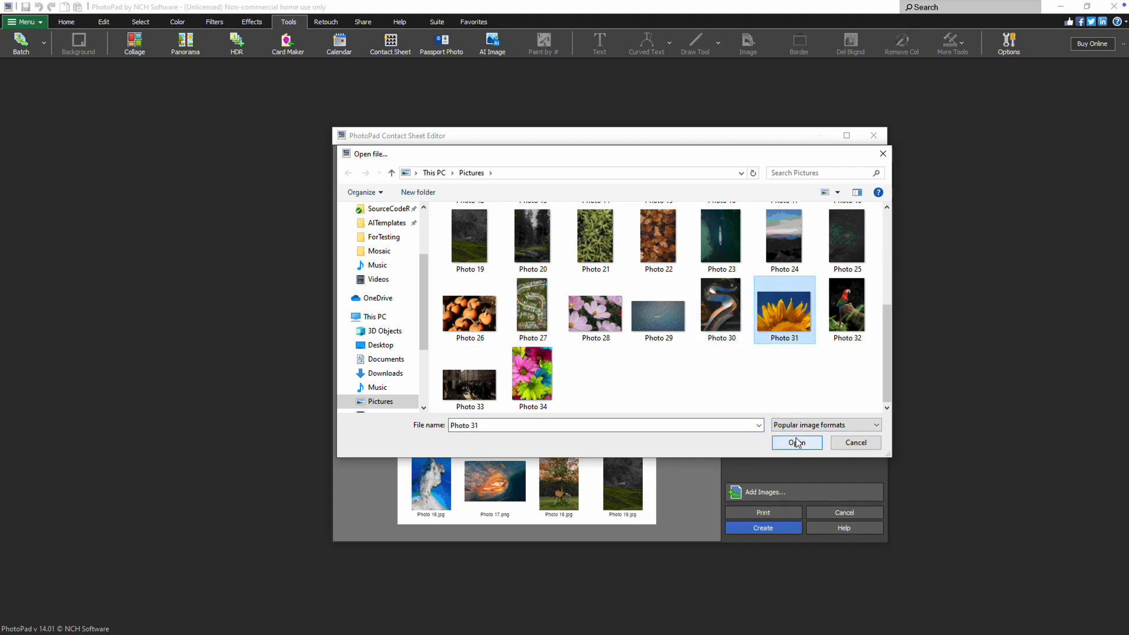
left_click(797, 441)
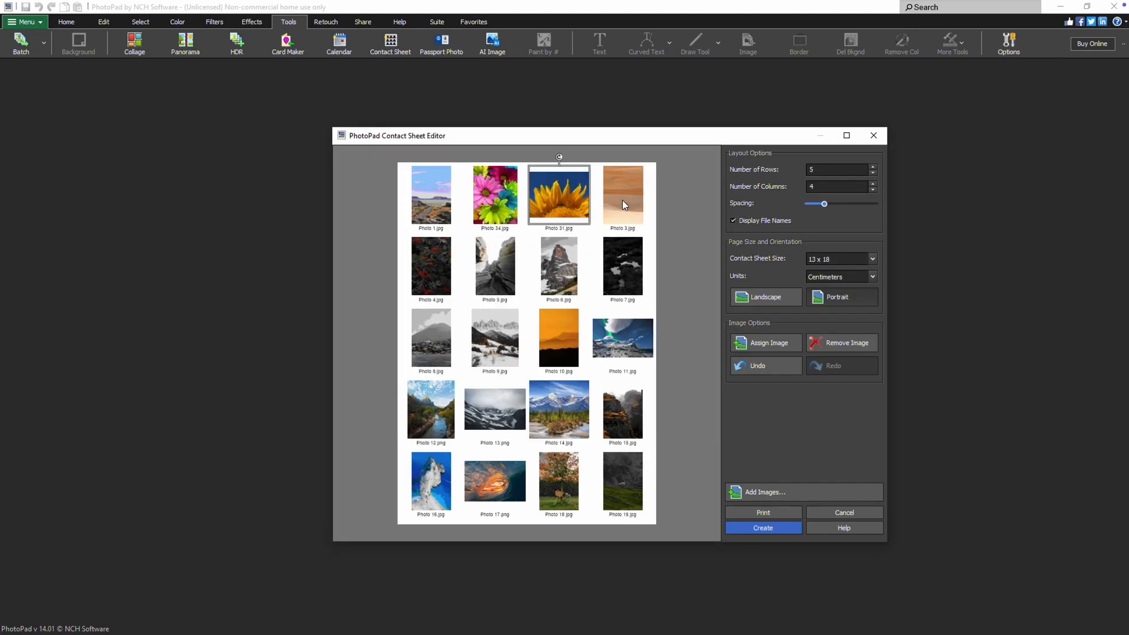
left_click(623, 203)
key("Delete")
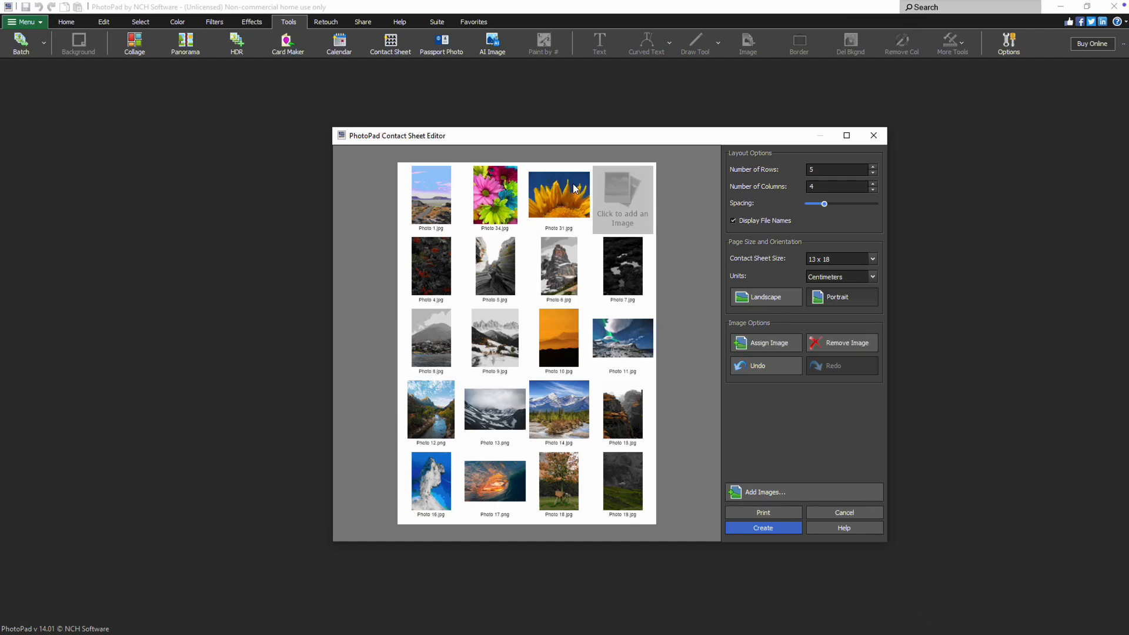
Swap Photo 31 with Photo 10 in the third row and rotate Photo 31 clockwise within its cell.
left_click(566, 200)
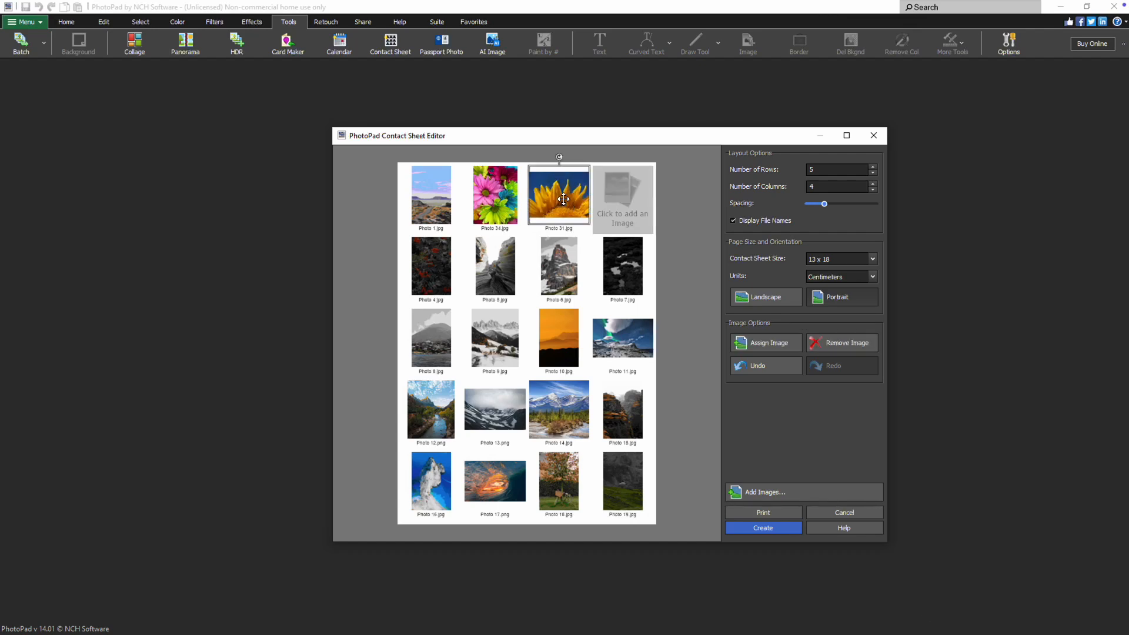
left_click_drag(563, 200, 580, 324)
left_click_drag(558, 300, 594, 338)
Add Photo 28 to the empty last cell of the first row.
left_click(618, 214)
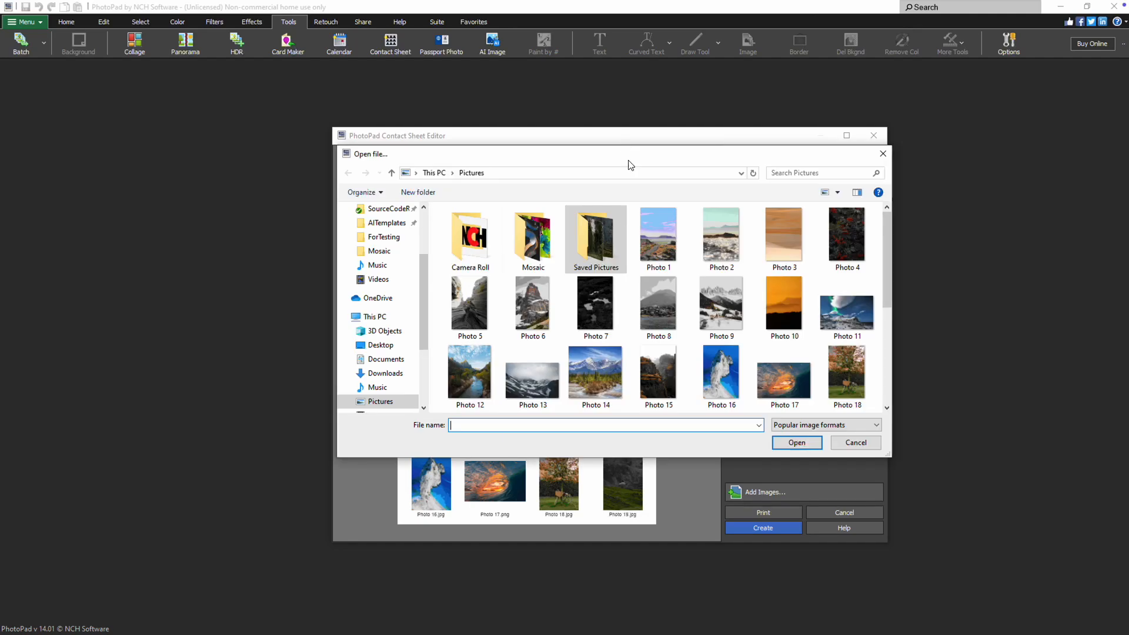
scroll(763, 370, "down", 5)
double_click(595, 306)
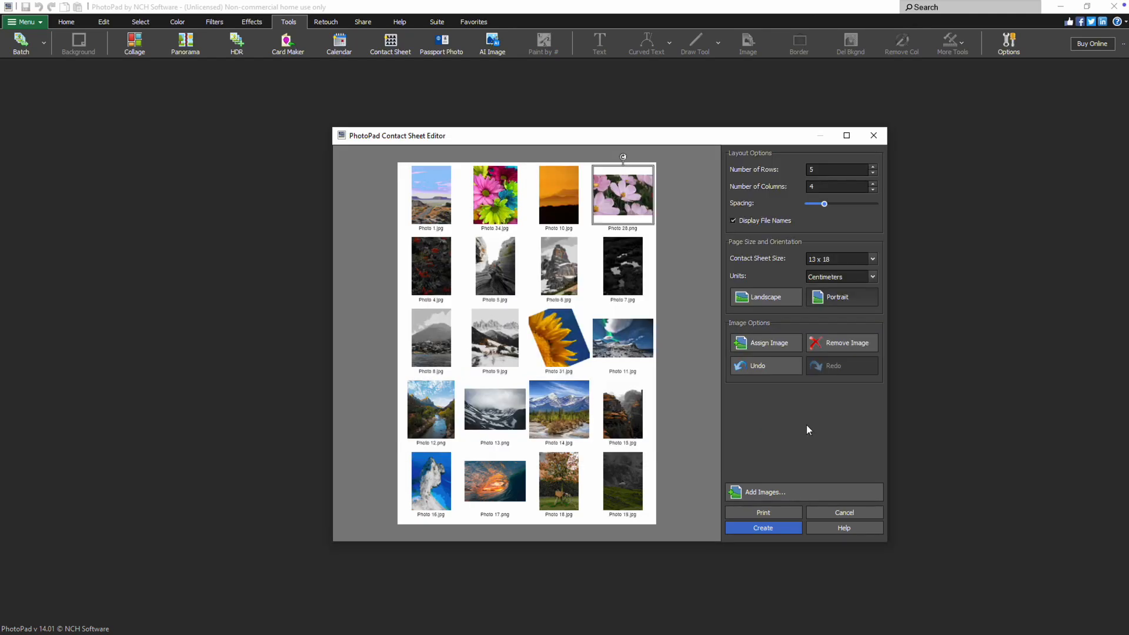
Examine the contact sheet's print preview and print options, leaving without printing.
left_click(785, 514)
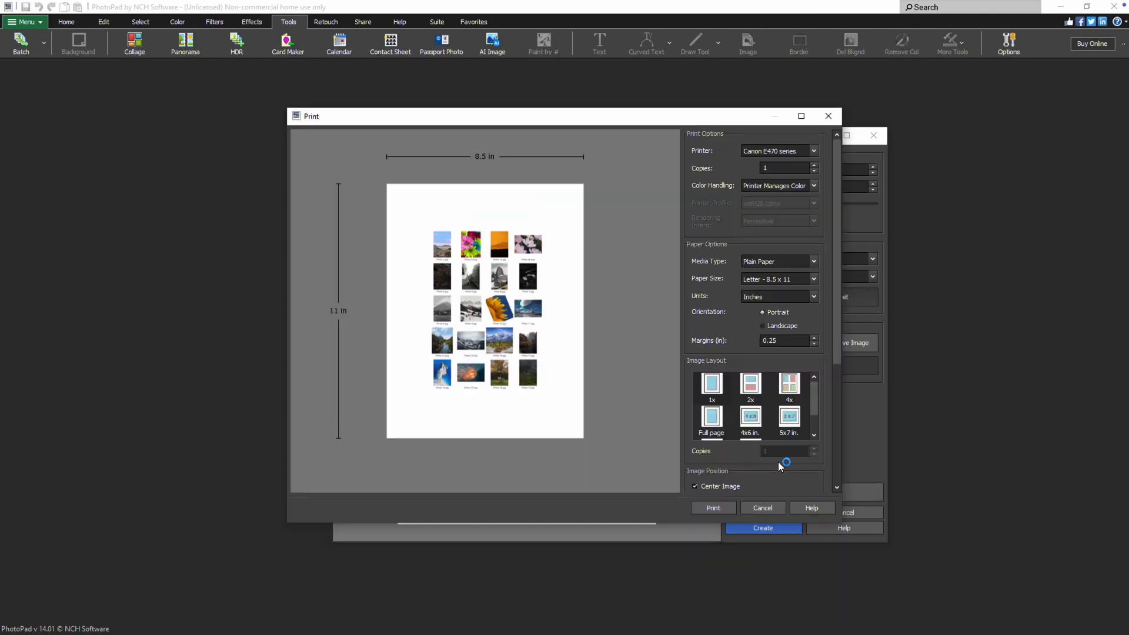
left_click(776, 508)
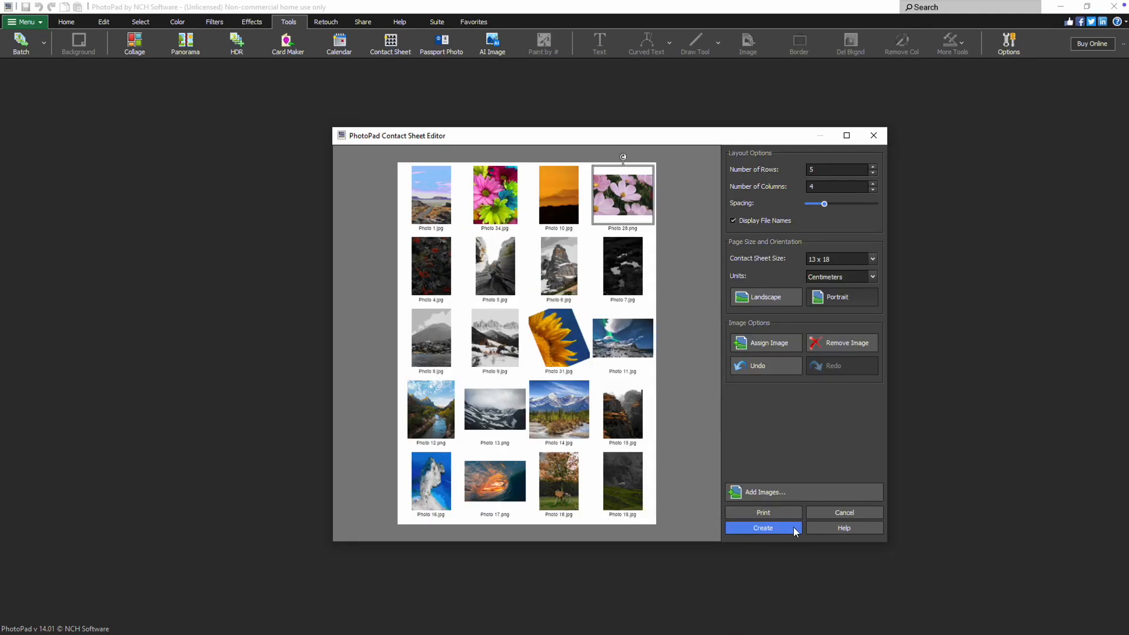
Create the contact sheet and reopen it for editing.
left_click(792, 527)
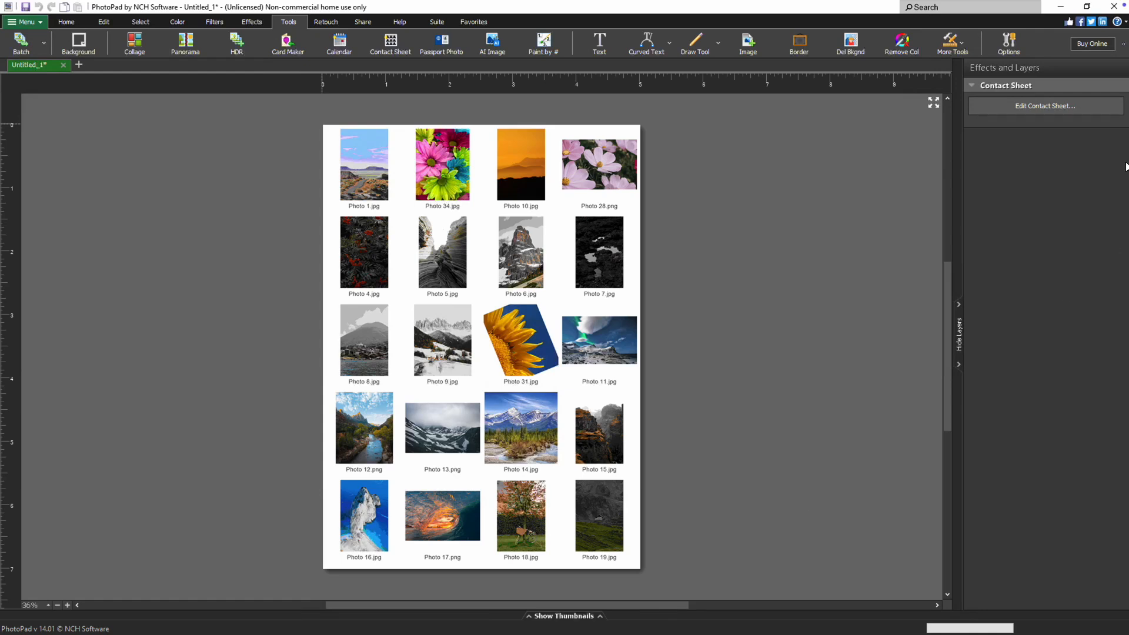
left_click(1099, 105)
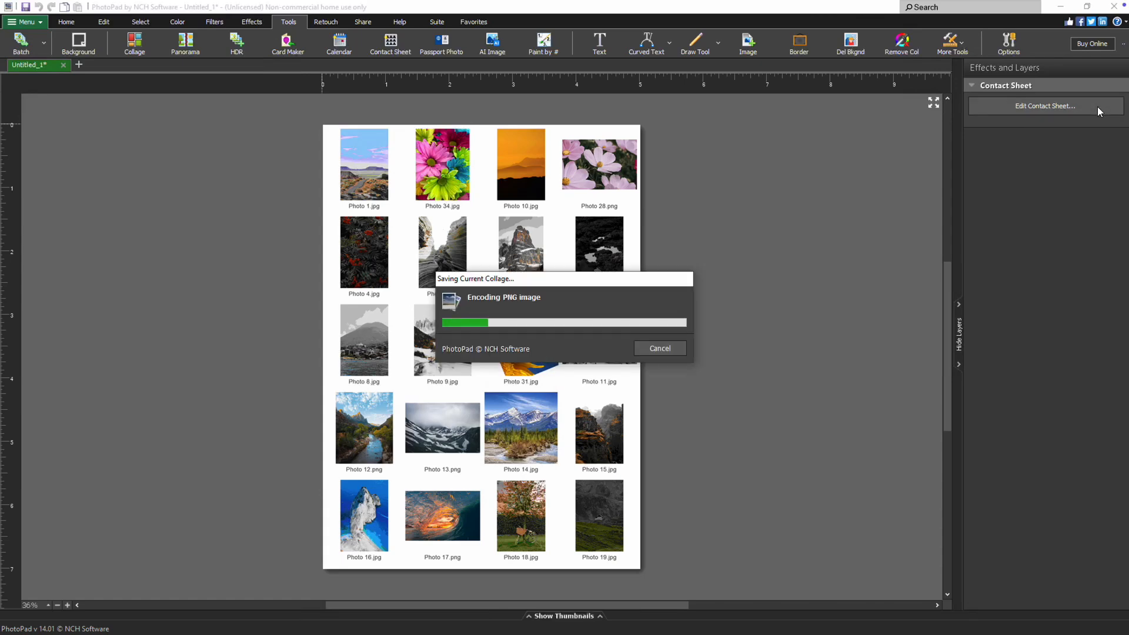